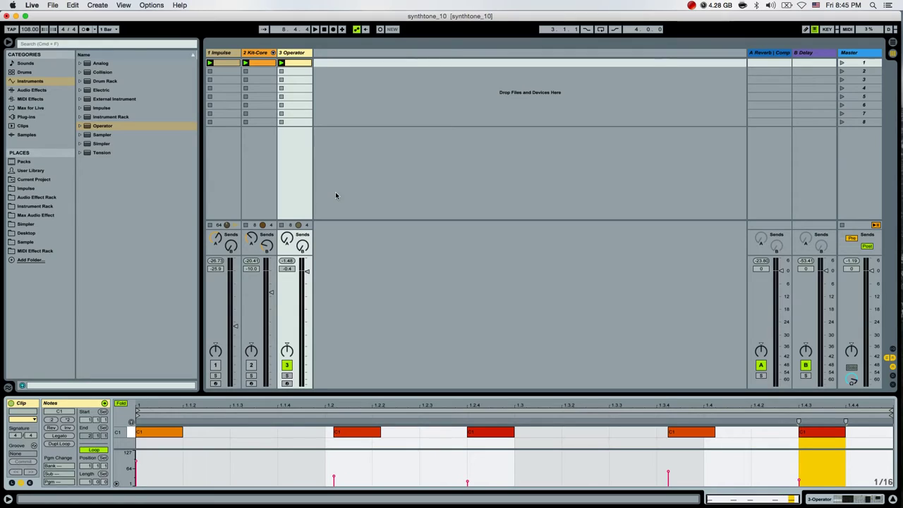
- Show the clip on the 3 Operator track, select its first C1 note and play the pattern
{"action": "left_click", "coordinate": [103, 63]}
{"action": "left_click", "coordinate": [108, 127]}
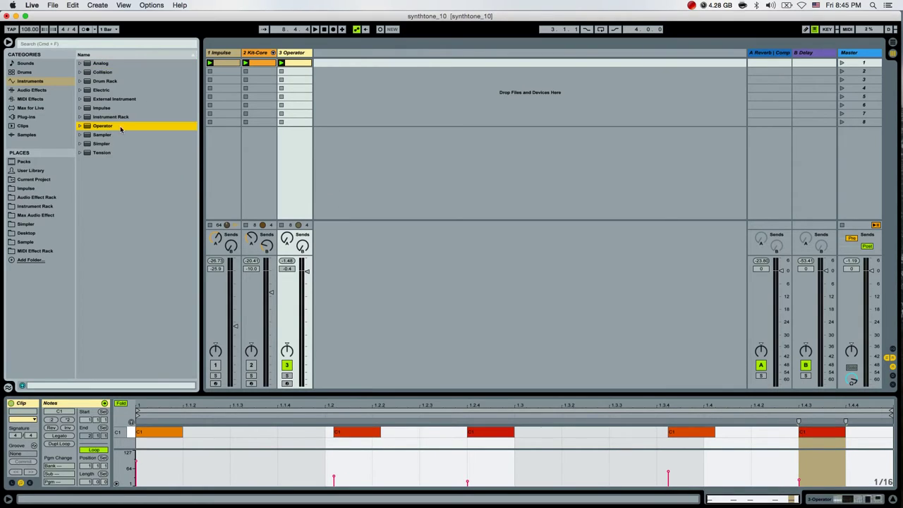
{"action": "left_click", "coordinate": [296, 64]}
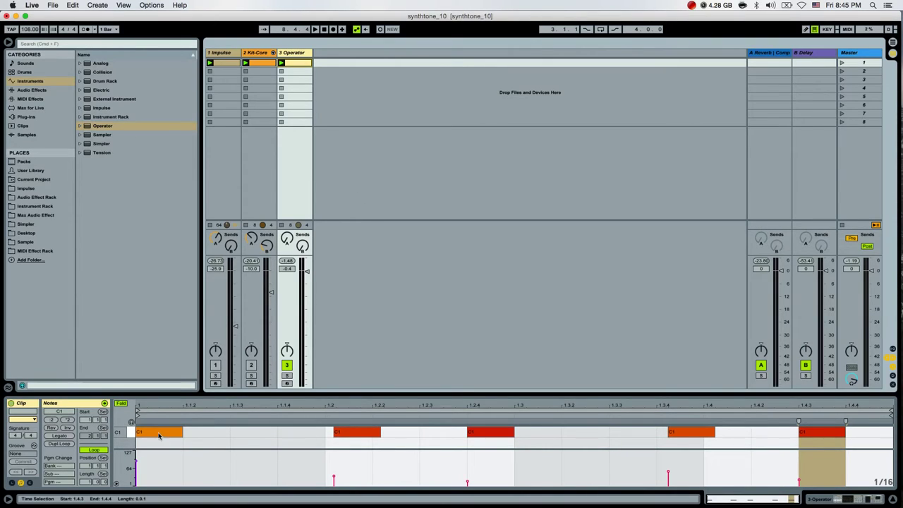
{"action": "left_click", "coordinate": [158, 437]}
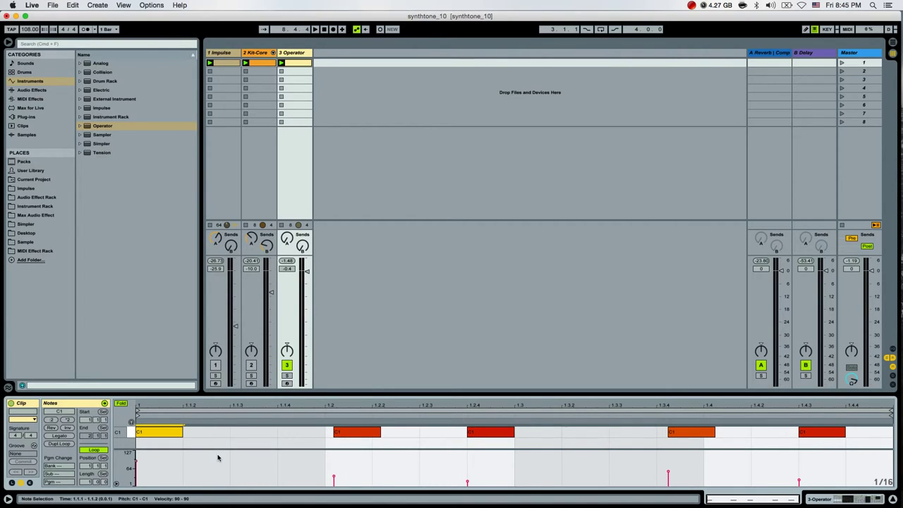
{"action": "key", "text": "space"}
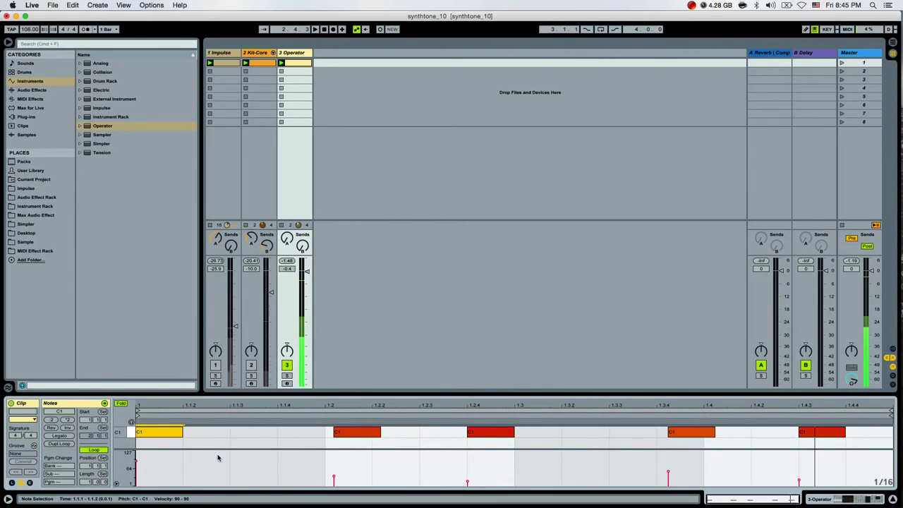
- Load the default Operator preset on track 3 and switch off oscillators B, C and D and the filter
{"action": "key", "text": "shift+Tab"}
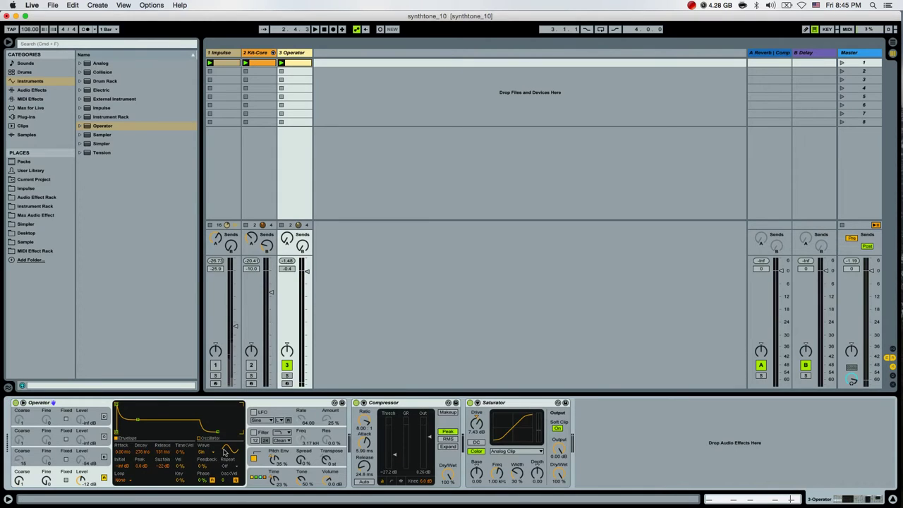
{"action": "left_click", "coordinate": [104, 127]}
{"action": "key", "text": "Return"}
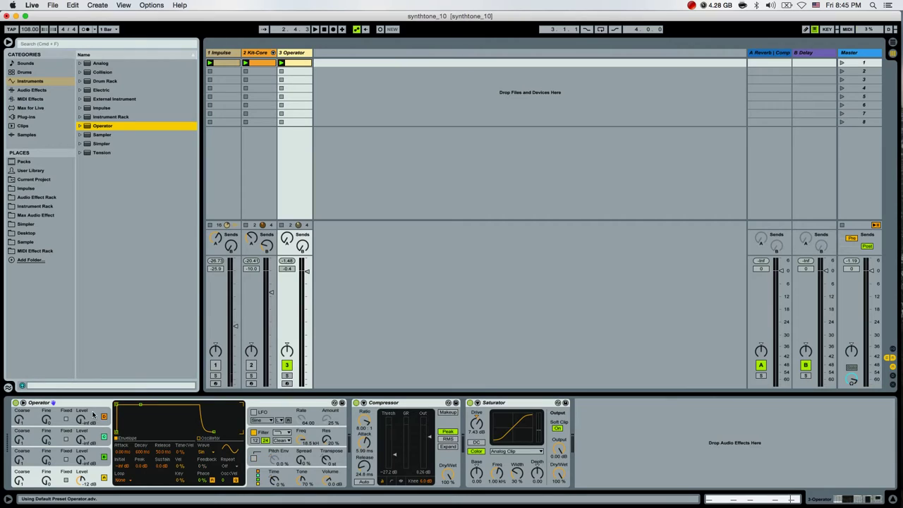
{"action": "left_click", "coordinate": [104, 458]}
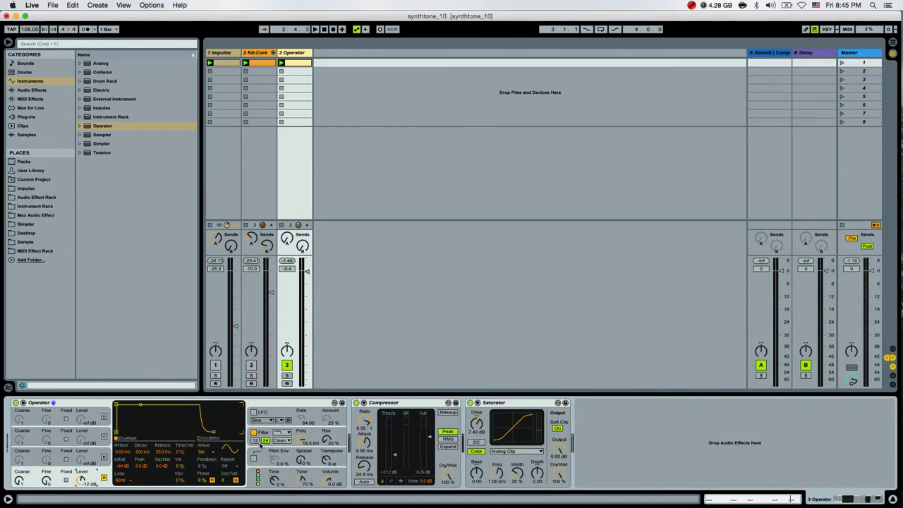
{"action": "left_click", "coordinate": [254, 432]}
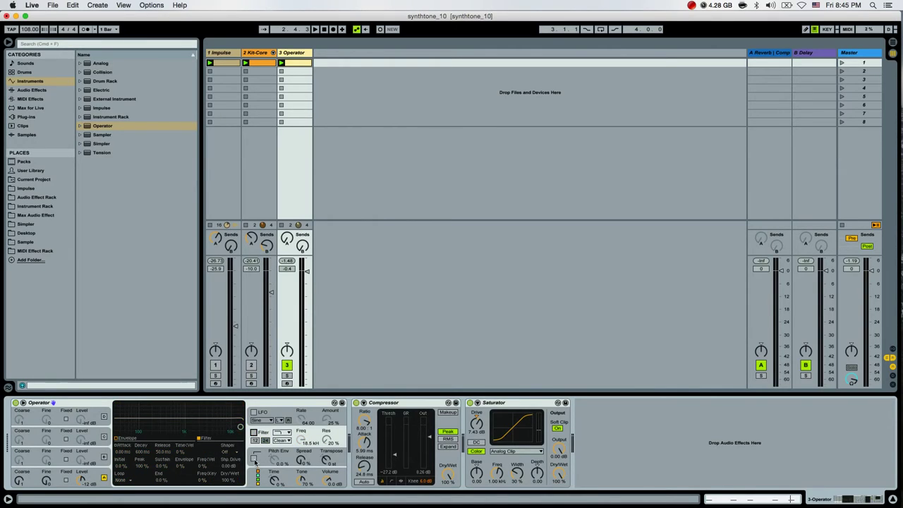
- Enable Operator's pitch envelope at 62% and shape a fast downward sweep with a decay of about 216 ms, checking it during playback
{"action": "left_click", "coordinate": [254, 460]}
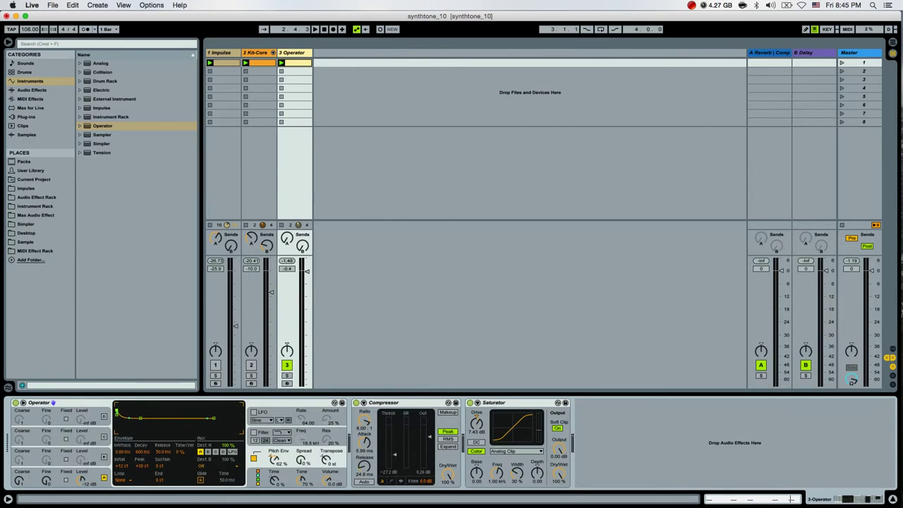
{"action": "left_click_drag", "start_coordinate": [115, 416], "coordinate": [116, 405]}
{"action": "key", "text": "space"}
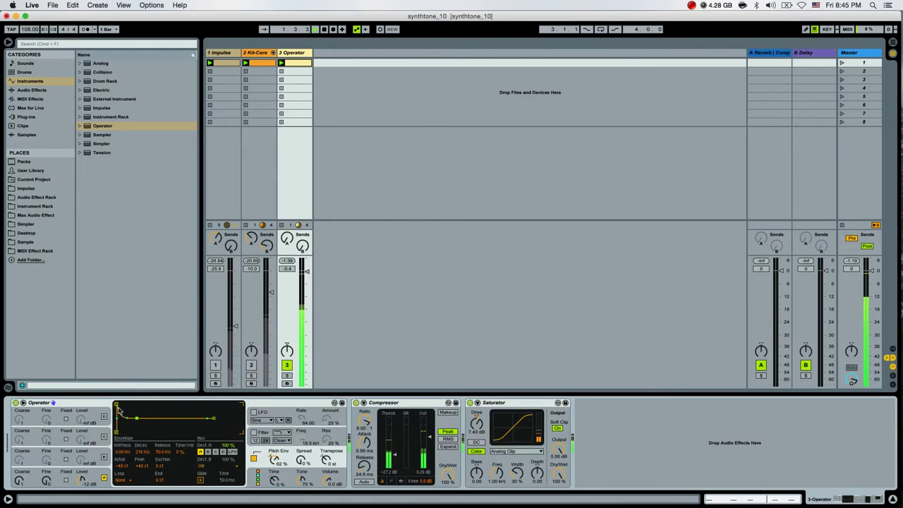
{"action": "left_click_drag", "start_coordinate": [138, 418], "coordinate": [139, 423]}
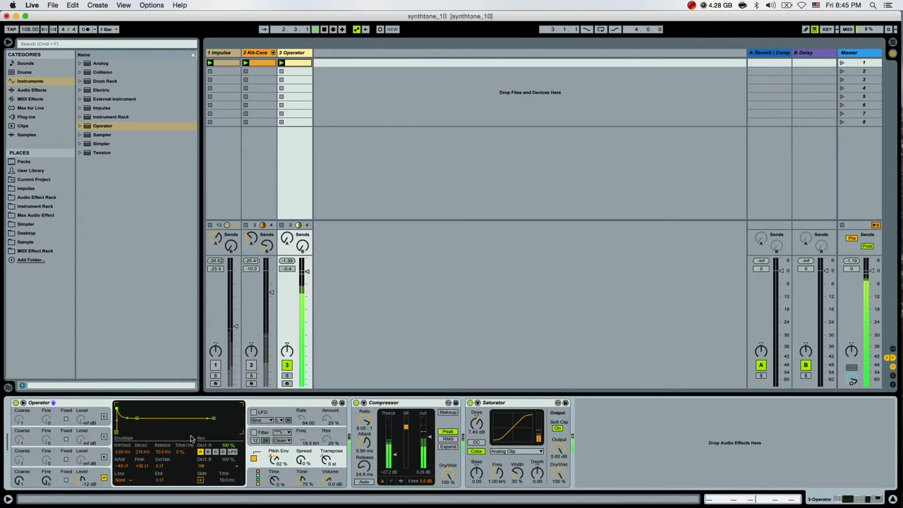
- Shape oscillator A's envelope into a short decay with sustain at about -42 dB, and set the Pitch Env amount to 51%
{"action": "left_click", "coordinate": [99, 474]}
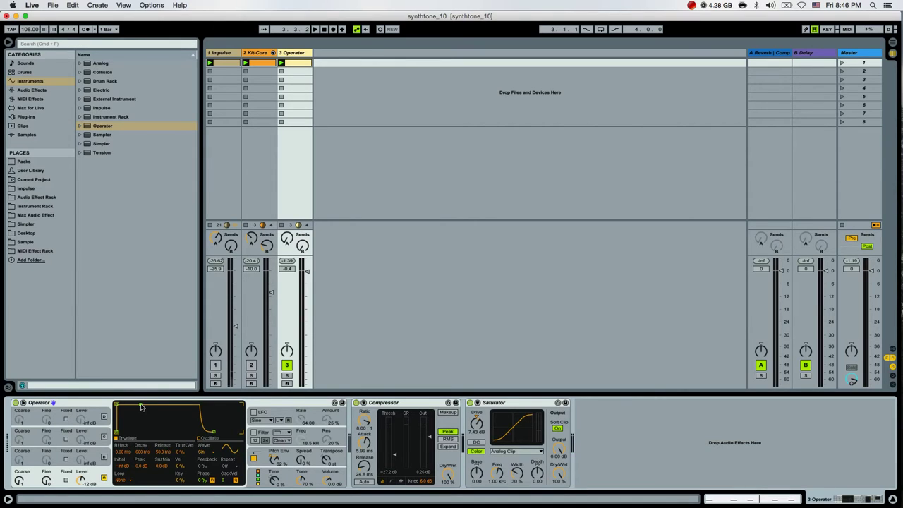
{"action": "left_click_drag", "start_coordinate": [141, 408], "coordinate": [143, 425]}
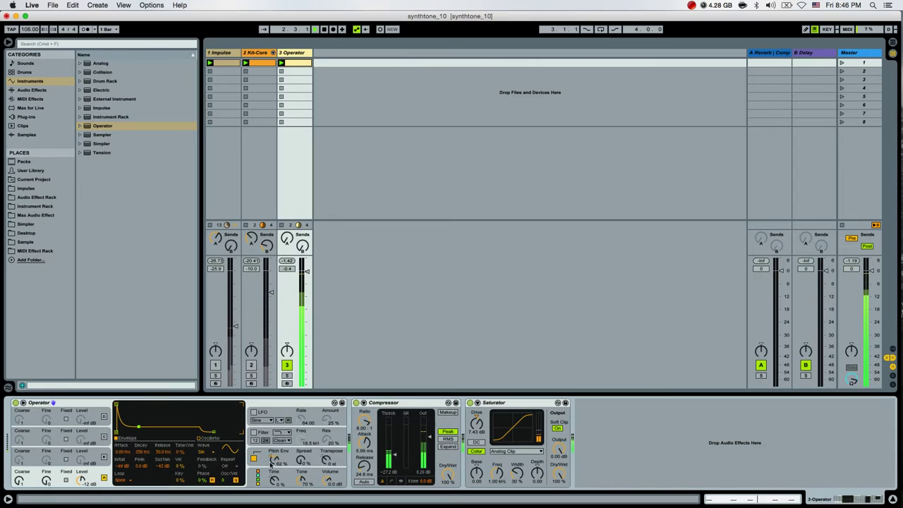
{"action": "left_click", "coordinate": [274, 455]}
{"action": "left_click_drag", "start_coordinate": [274, 458], "coordinate": [271, 463]}
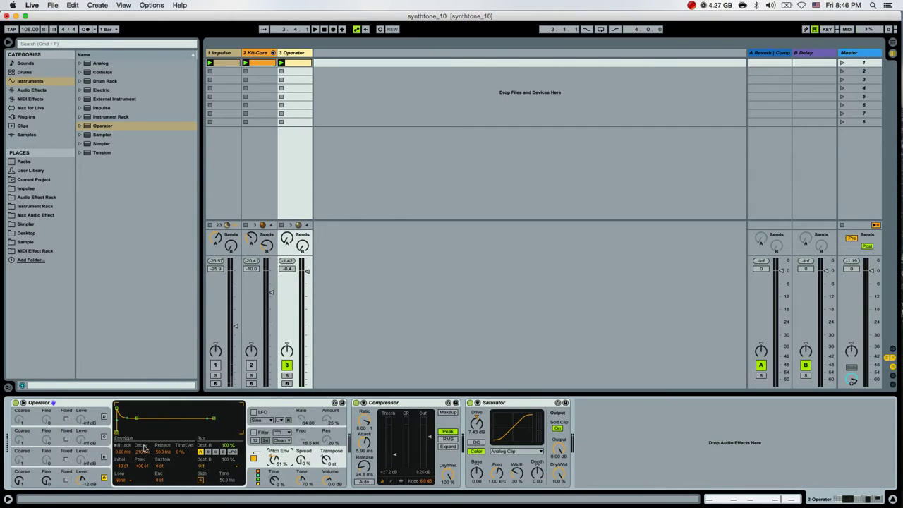
- Route velocity to Aux Envelope Amount at 100 and set the Pitch Env amount to 86%
{"action": "left_click", "coordinate": [257, 482]}
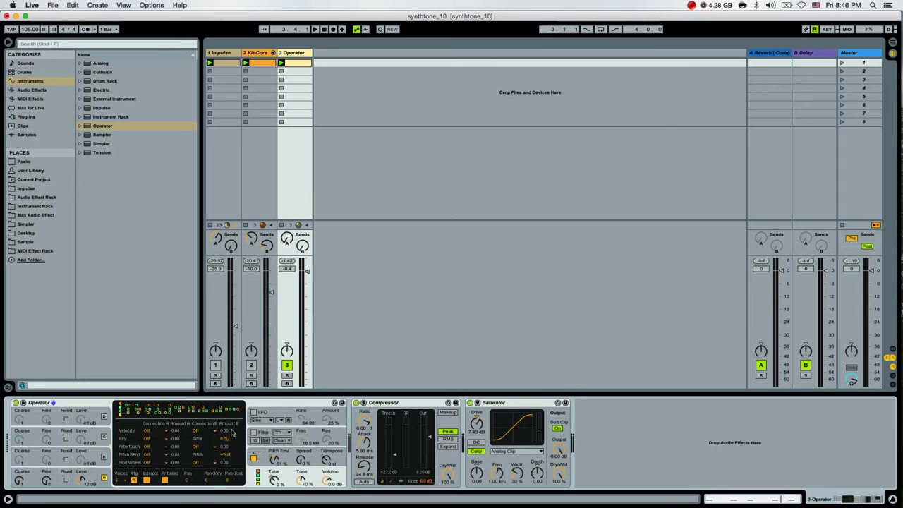
{"action": "left_click", "coordinate": [147, 431]}
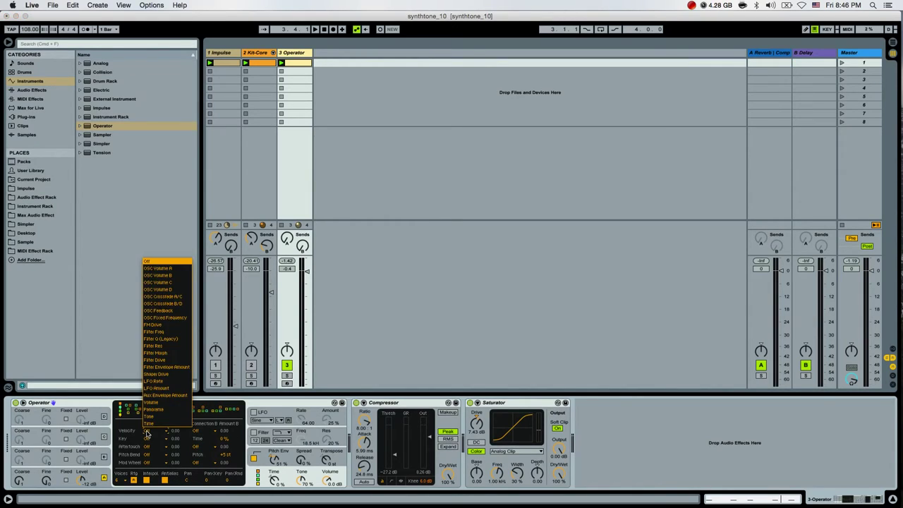
{"action": "left_click", "coordinate": [168, 396]}
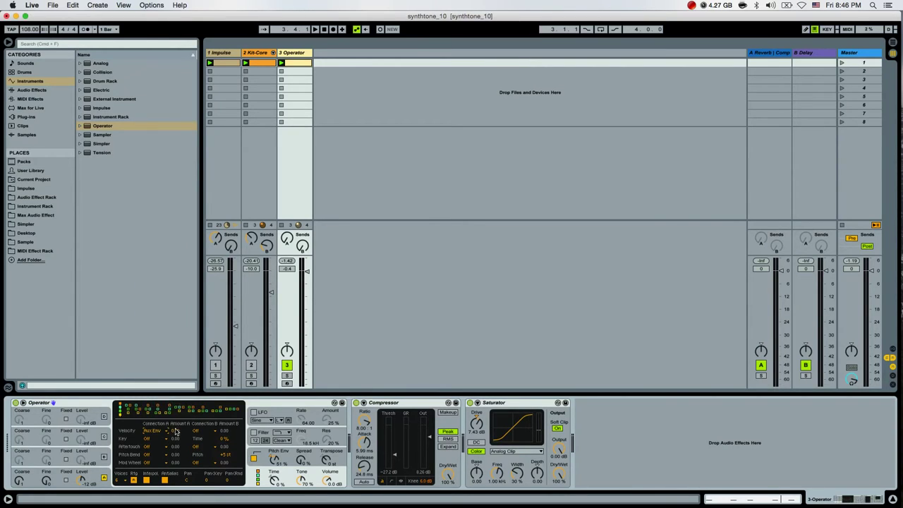
{"action": "left_click_drag", "start_coordinate": [176, 431], "coordinate": [176, 419]}
{"action": "left_click_drag", "start_coordinate": [274, 459], "coordinate": [269, 453]}
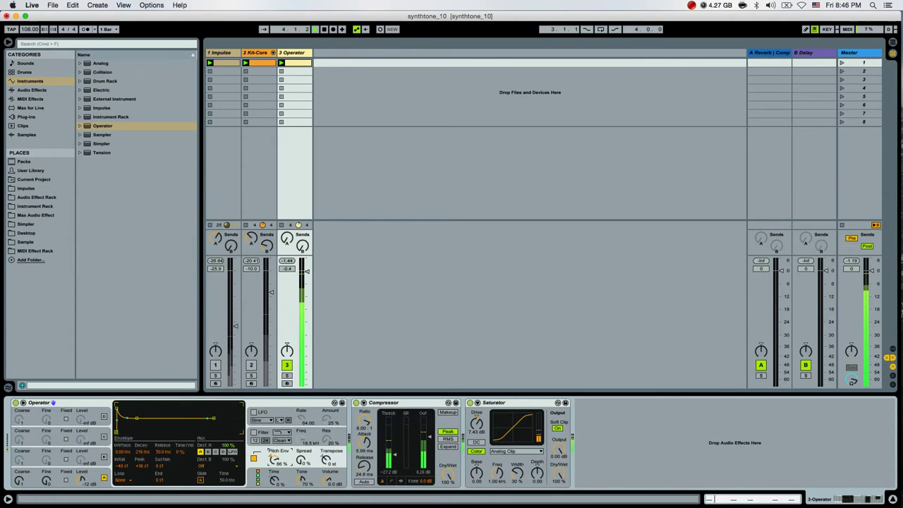
- Assign Time as velocity's second modulation target at 100 and set Operator's global Time to 84%
{"action": "left_click", "coordinate": [255, 480]}
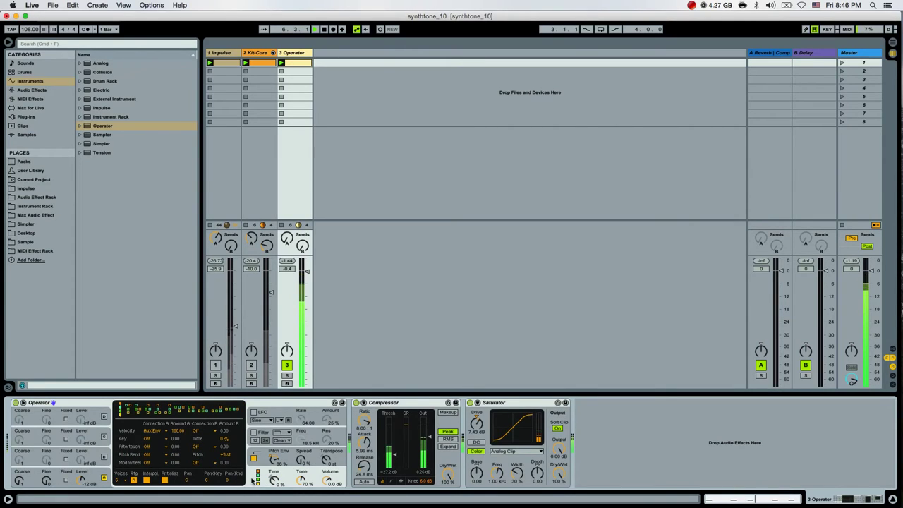
{"action": "left_click", "coordinate": [199, 436]}
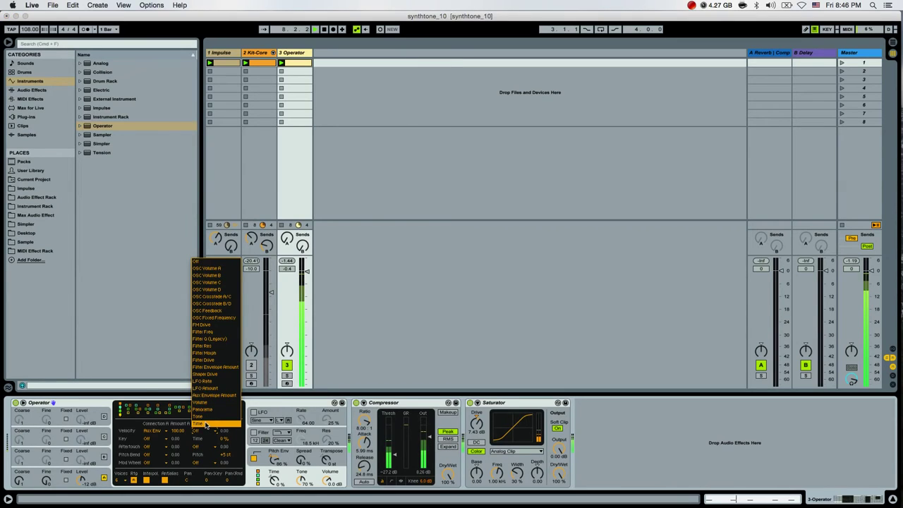
{"action": "left_click", "coordinate": [205, 426]}
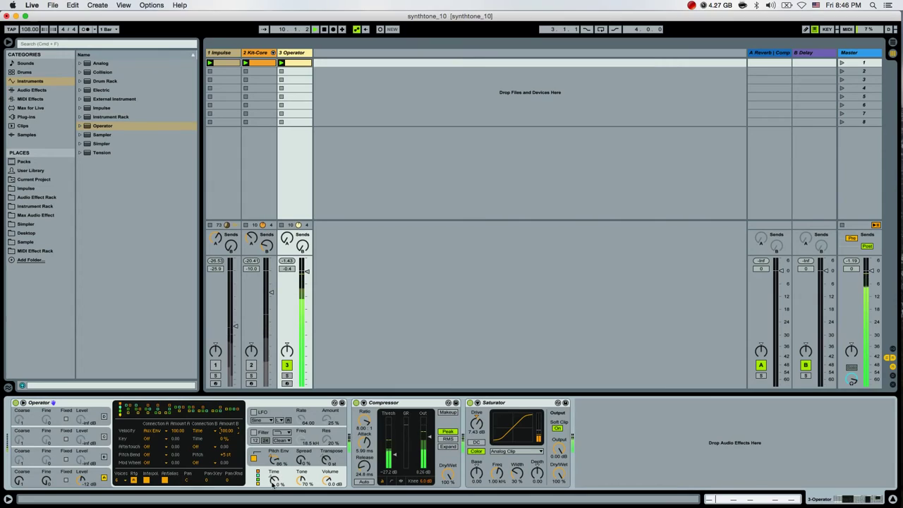
{"action": "mouse_move", "coordinate": [282, 481]}
{"action": "left_mouse_down"}
{"action": "mouse_move", "coordinate": [275, 460]}
{"action": "mouse_move", "coordinate": [274, 484]}
{"action": "left_mouse_up"}
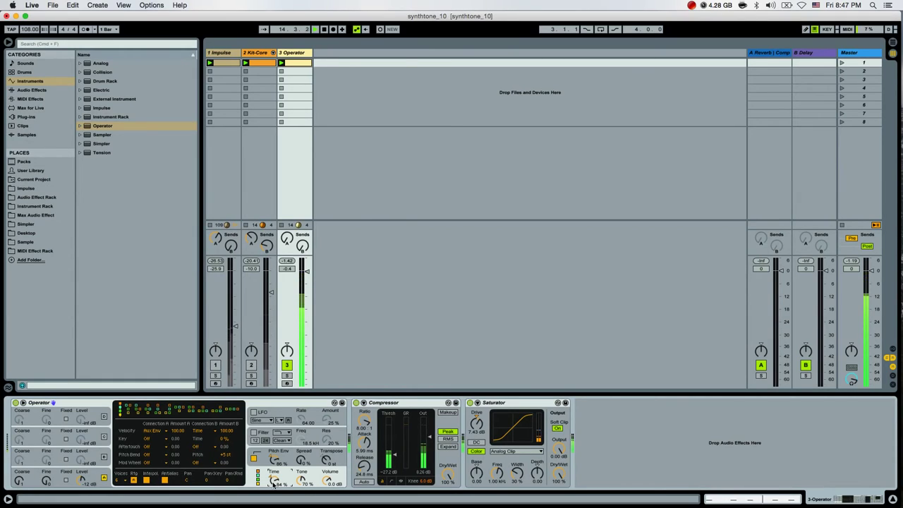
- Set velocity's Aux Envelope Amount modulation to 67.19, and adjust the pitch envelope to a 17.7 ms decay and 71% amount
{"action": "left_click_drag", "start_coordinate": [275, 459], "coordinate": [275, 482]}
{"action": "left_click", "coordinate": [252, 481]}
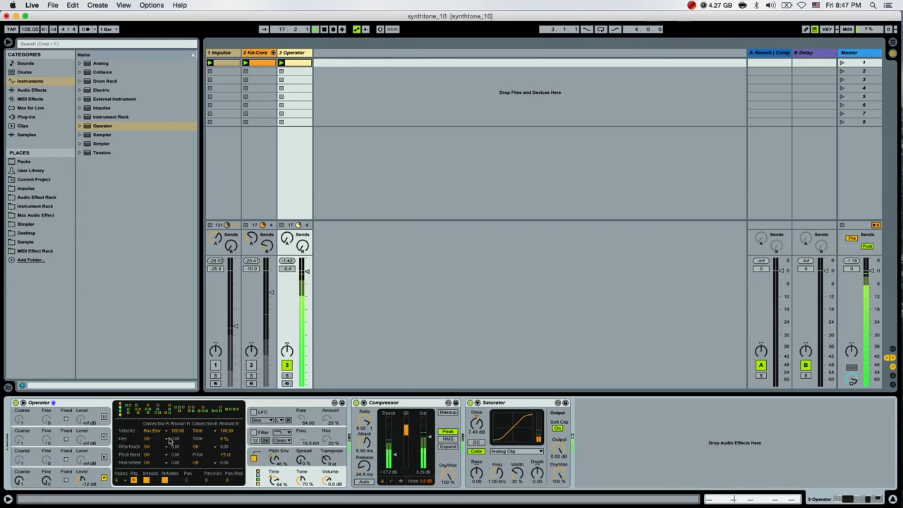
{"action": "left_click_drag", "start_coordinate": [174, 433], "coordinate": [174, 451]}
{"action": "left_click", "coordinate": [282, 455]}
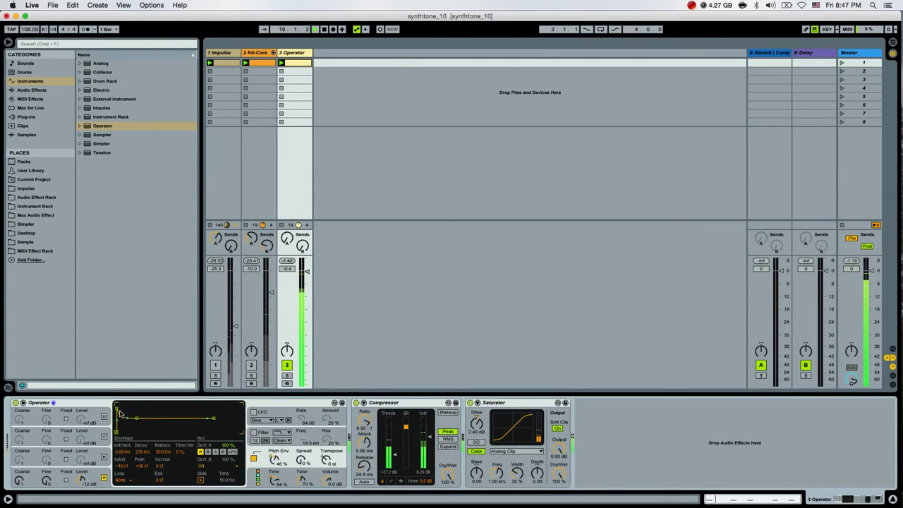
{"action": "left_click_drag", "start_coordinate": [120, 415], "coordinate": [129, 418]}
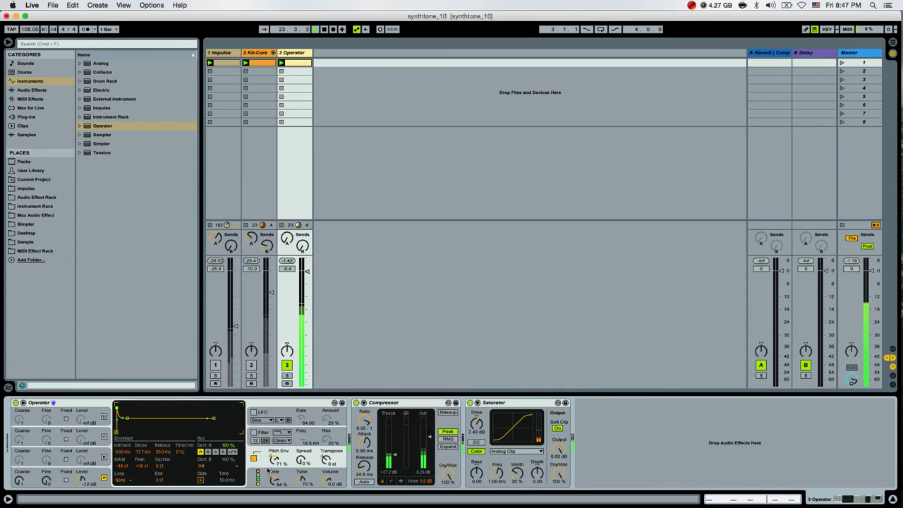
- Balance Operator's global Time and Pitch Env amounts against each other by ear, ending at 51% Time and 68% Pitch Env
{"action": "left_click_drag", "start_coordinate": [273, 479], "coordinate": [251, 484]}
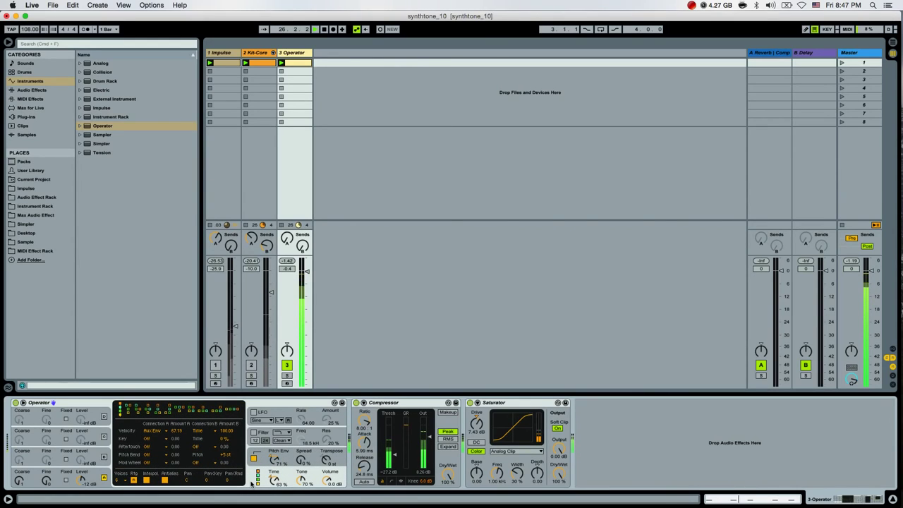
{"action": "left_click_drag", "start_coordinate": [282, 484], "coordinate": [282, 494]}
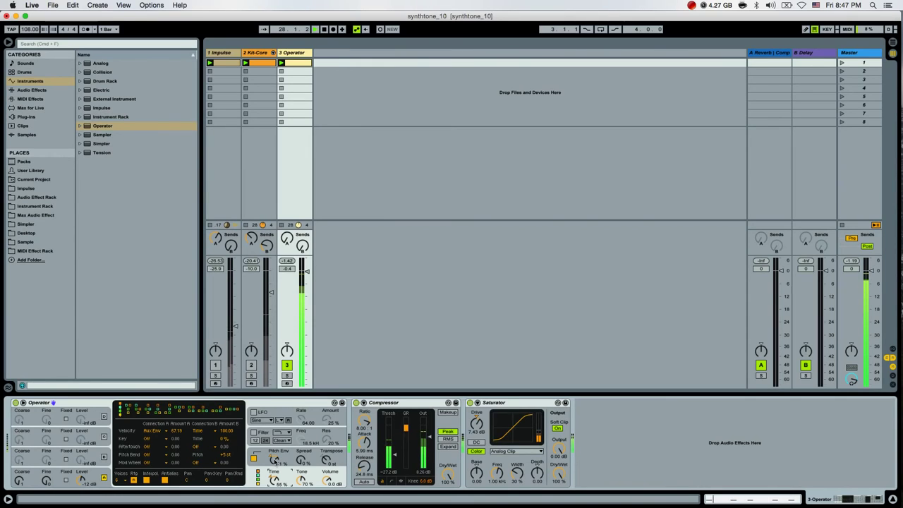
{"action": "left_click", "coordinate": [277, 463]}
{"action": "left_click_drag", "start_coordinate": [275, 478], "coordinate": [275, 452]}
{"action": "left_click_drag", "start_coordinate": [275, 459], "coordinate": [274, 463]}
{"action": "left_click_drag", "start_coordinate": [274, 478], "coordinate": [274, 494]}
{"action": "left_click_drag", "start_coordinate": [274, 460], "coordinate": [276, 482]}
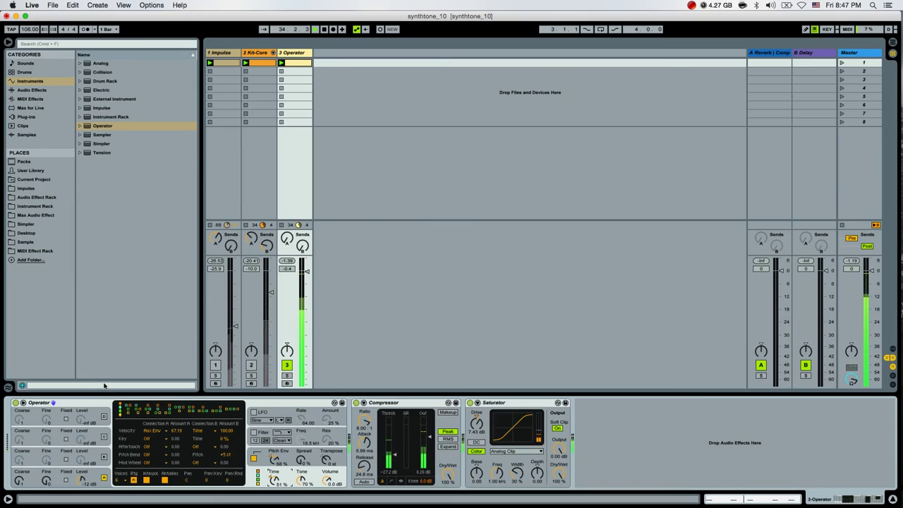
- Unmute the Kit-Core and Impulse tracks and restart playback to hear the kick together with the drums
{"action": "left_click", "coordinate": [252, 365]}
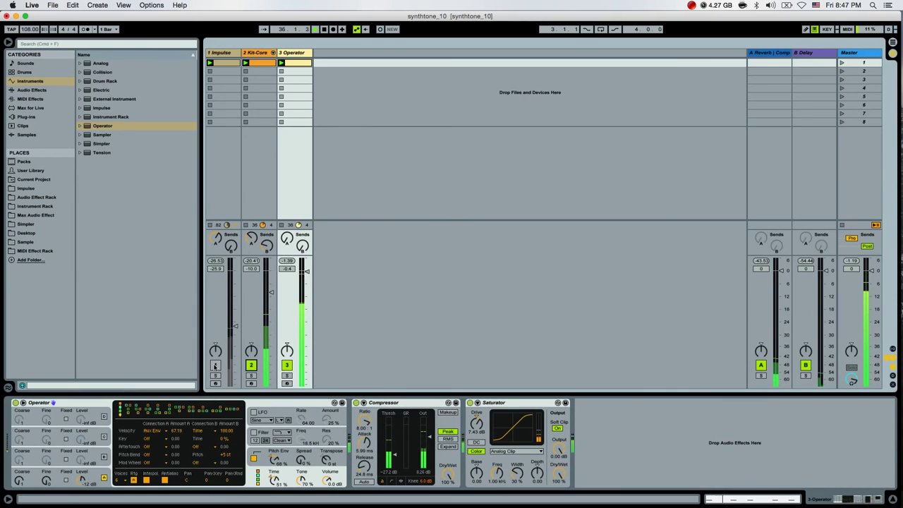
{"action": "left_click", "coordinate": [215, 365]}
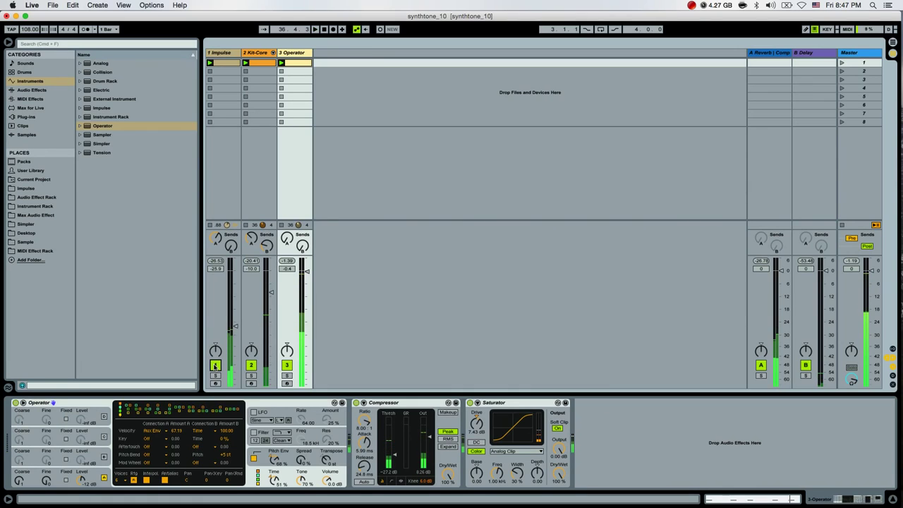
{"action": "key", "text": "space"}
{"action": "key", "text": "space"}
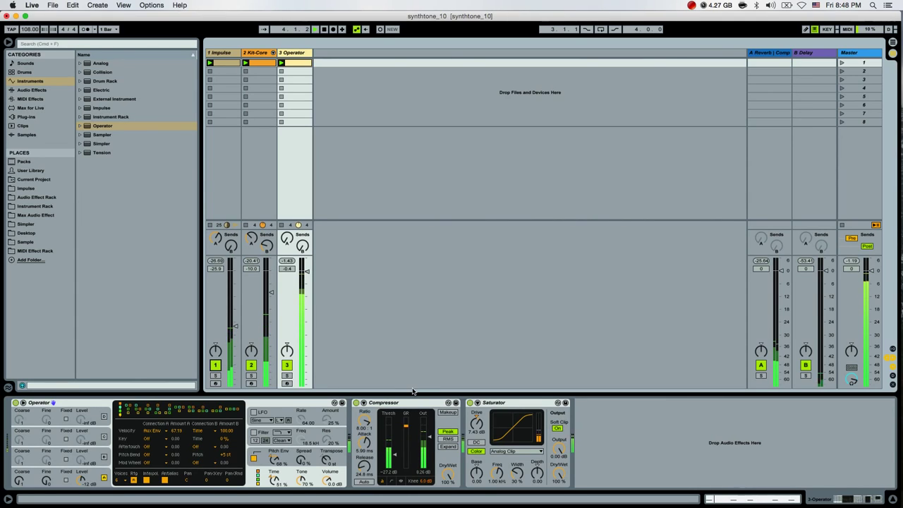
- Mute the Kit-Core and Impulse tracks and show the notes of the Operator clip
{"action": "left_click", "coordinate": [250, 365]}
{"action": "left_click", "coordinate": [216, 365]}
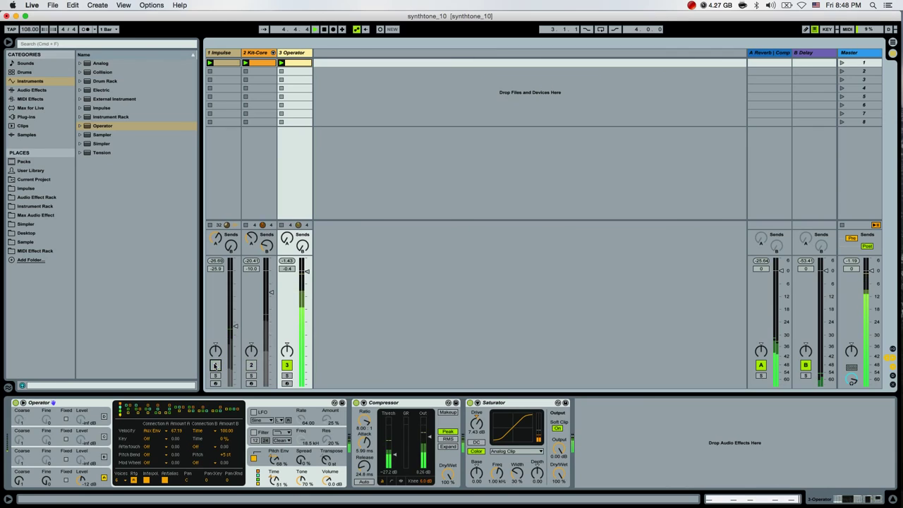
{"action": "key", "text": "shift+Tab"}
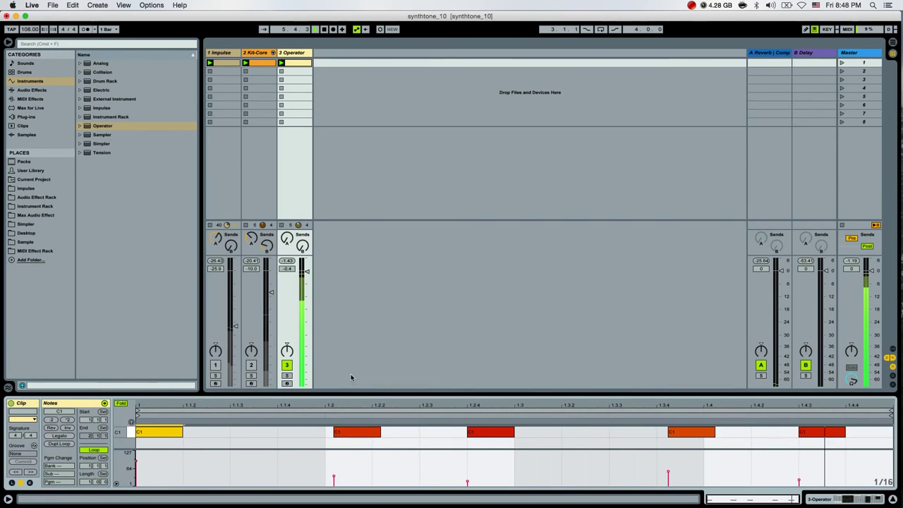